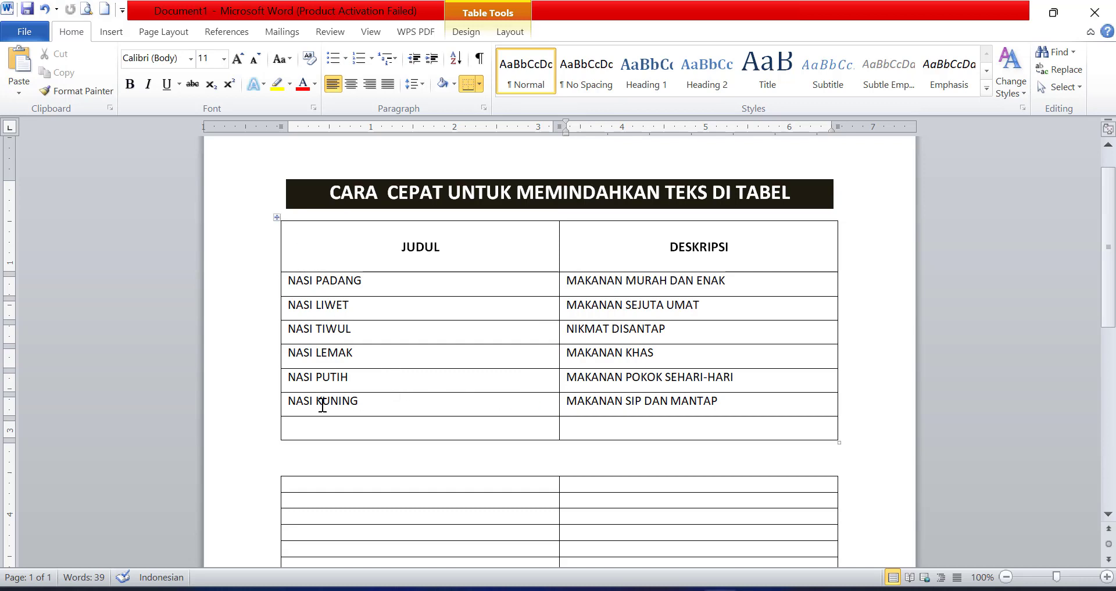
Try cut-and-pasting the NASI KUNING row into the empty last row, then restore it.
left_click_drag(284, 402, 656, 405)
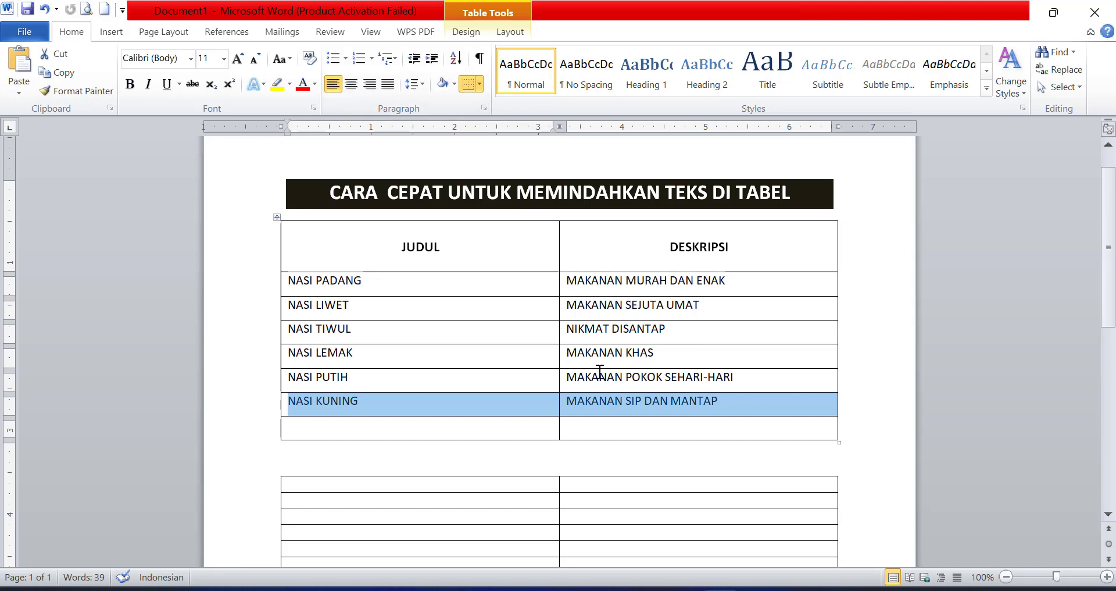
key("ctrl+x")
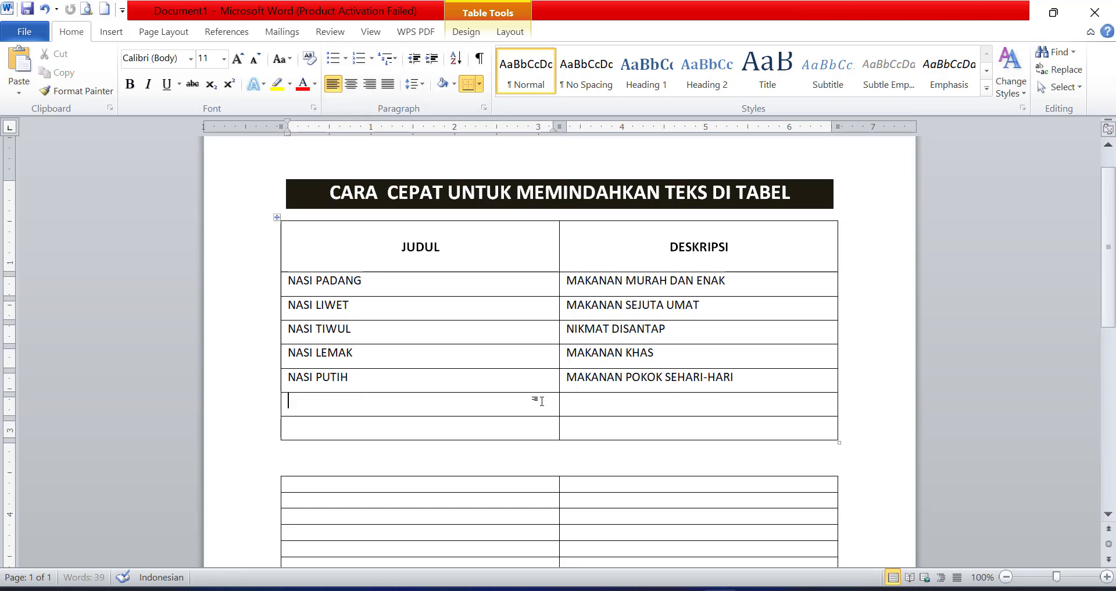
left_click(488, 428)
key("ctrl+v")
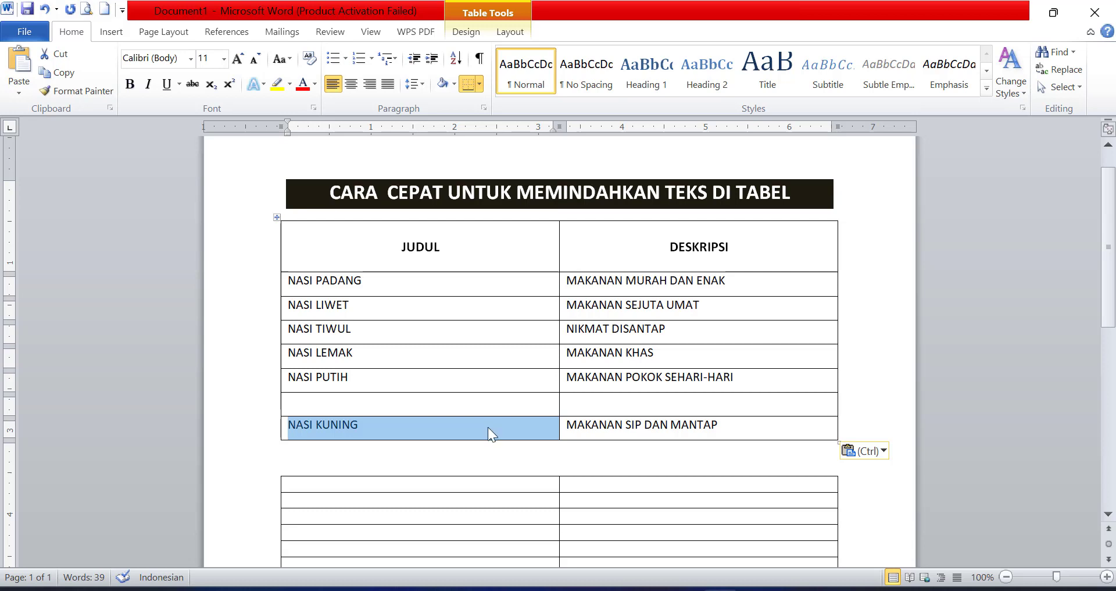
key("ctrl+x")
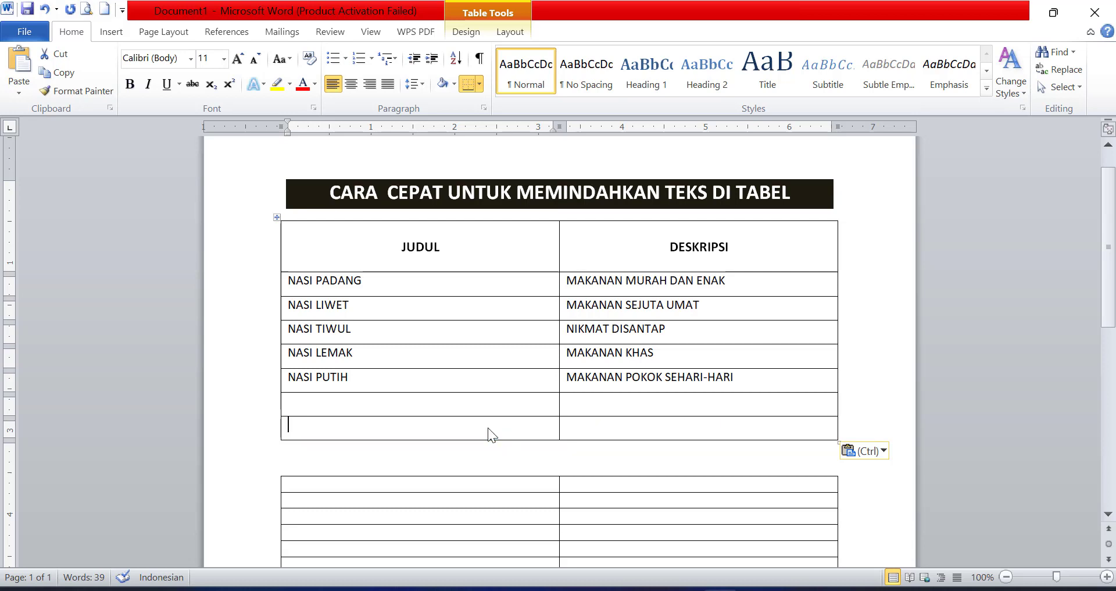
key("Up")
key("ctrl+v")
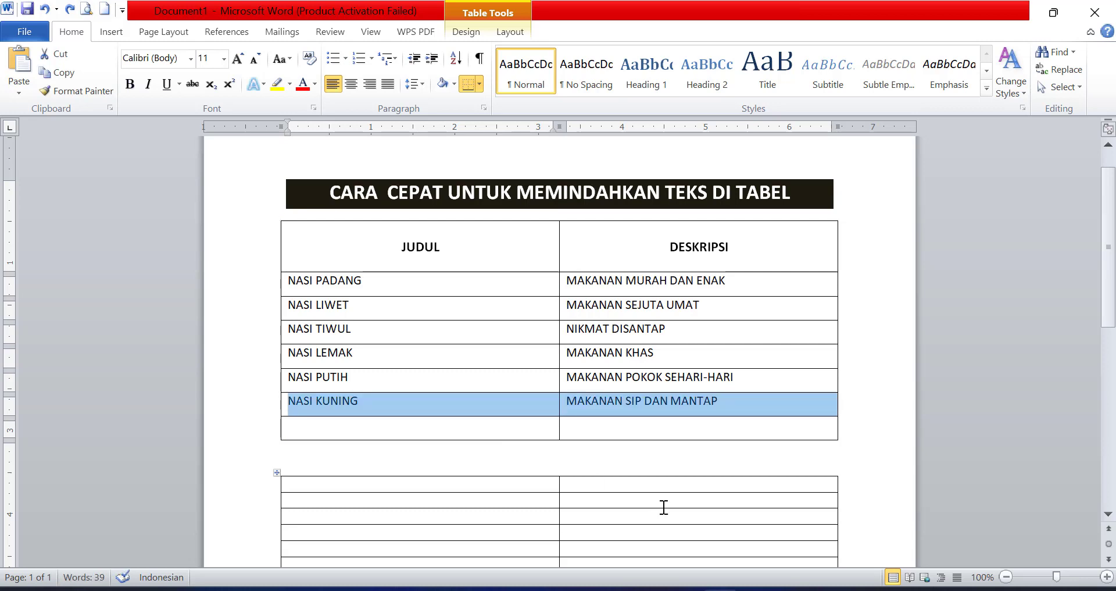
Shift the NASI KUNING row down twice with Shift+Alt+Down into the lower table.
key("alt+shift+Down")
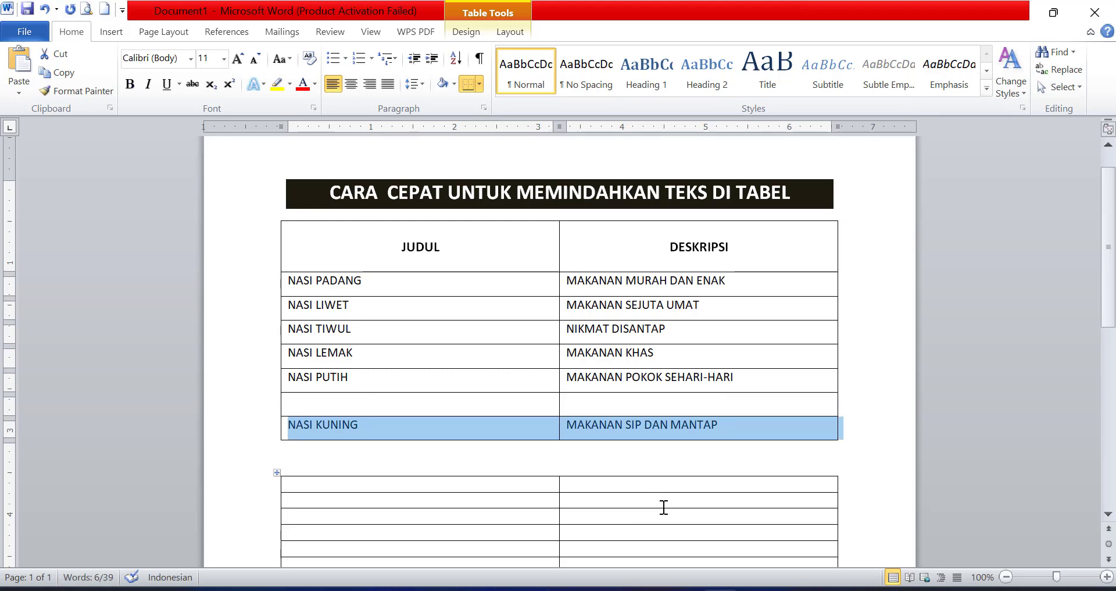
key("alt+shift+Down")
key("alt+shift+Down")
key("alt+shift+Down")
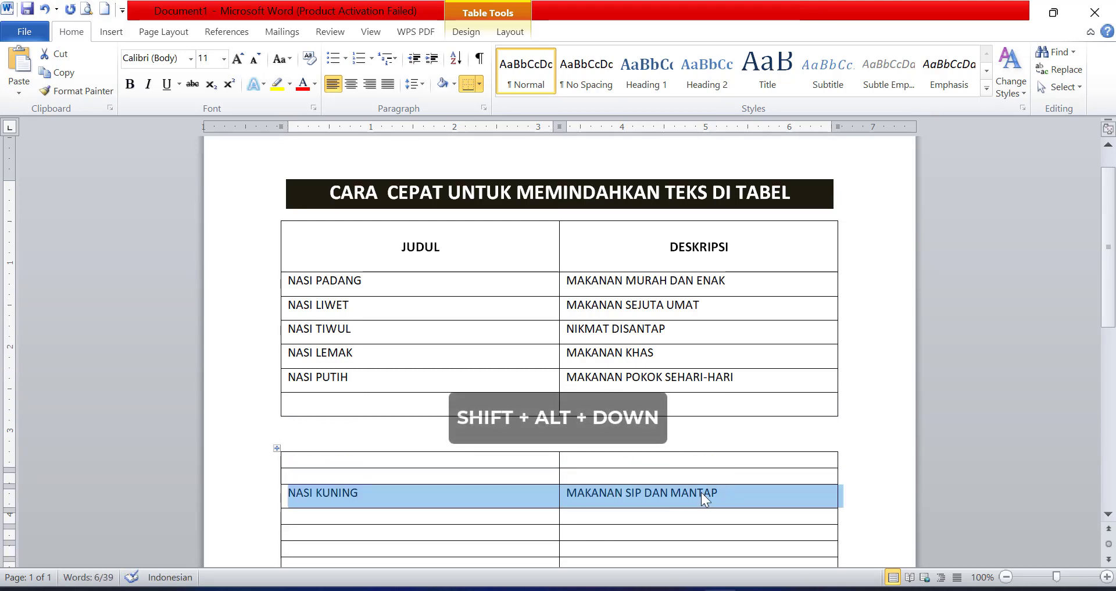
scroll(702, 492, "down", 4)
key("alt")
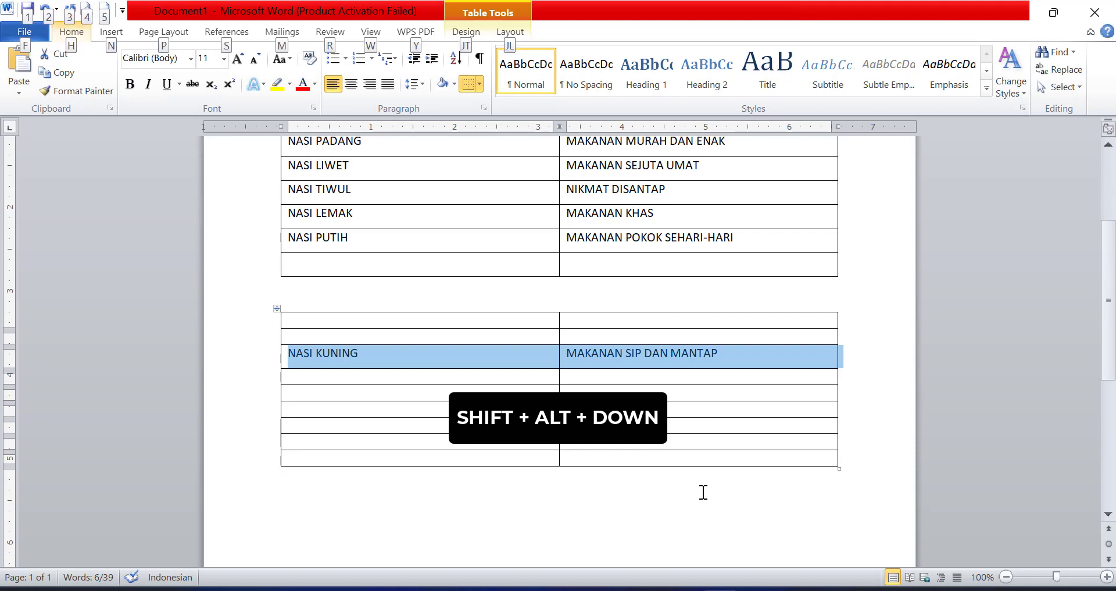
key("Escape")
key("Down")
key("Down")
key("Down")
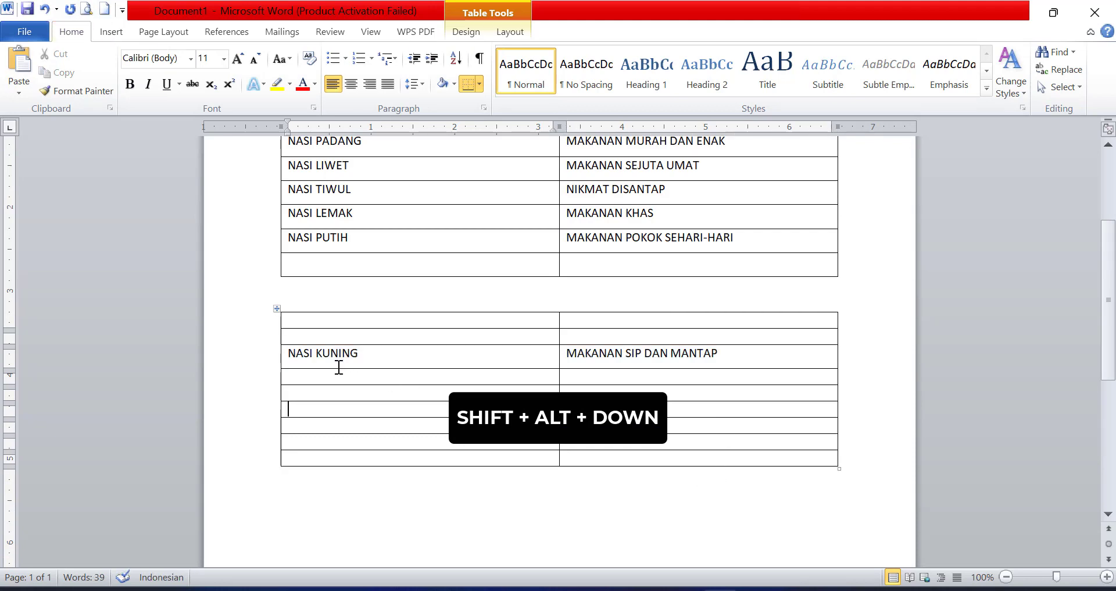
Reposition the reselected NASI KUNING row so it settles as the lower table's fourth row.
left_click_drag(289, 353, 737, 351)
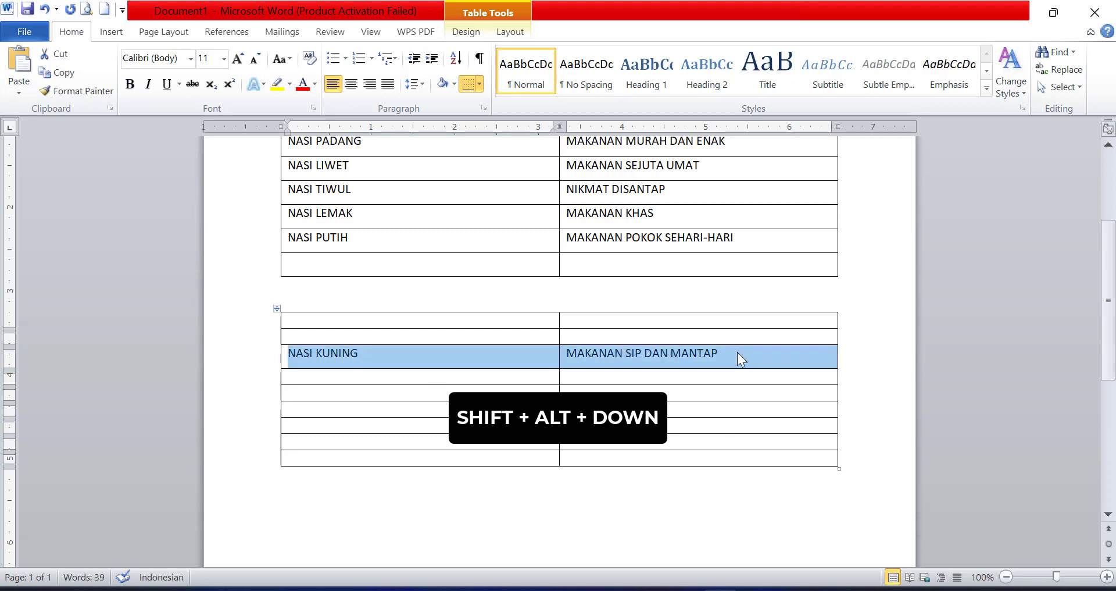
key("shift+alt+Down")
key("shift+alt+Down")
key("shift+alt+Down")
key("shift+alt+Down")
key("shift+alt+Down")
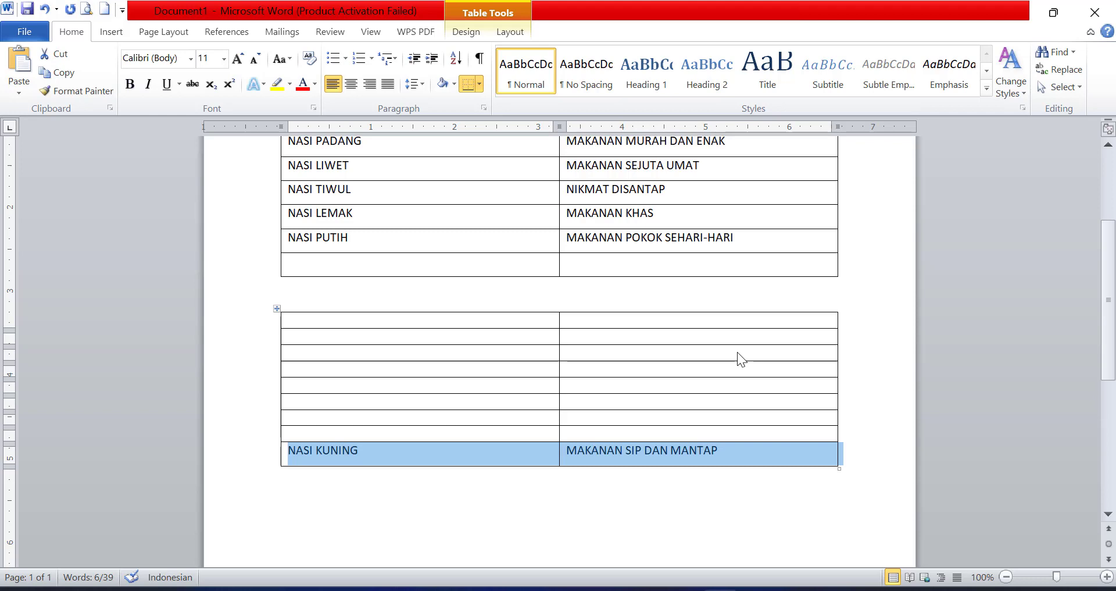
key("shift+alt+Up")
key("shift+alt+Up")
key("shift+alt+Up")
key("shift+alt+Up")
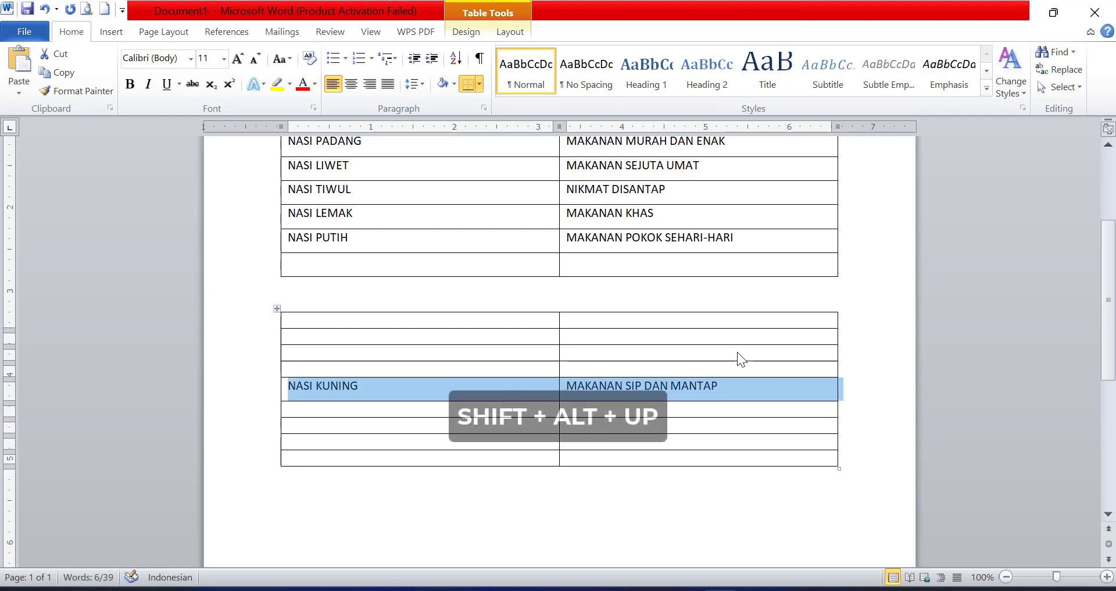
key("shift+alt+Up")
key("shift+alt+Up")
key("shift+alt+Up")
key("shift+alt+Up")
key("shift+alt+Down")
key("shift+alt+Down")
key("shift+alt+Down")
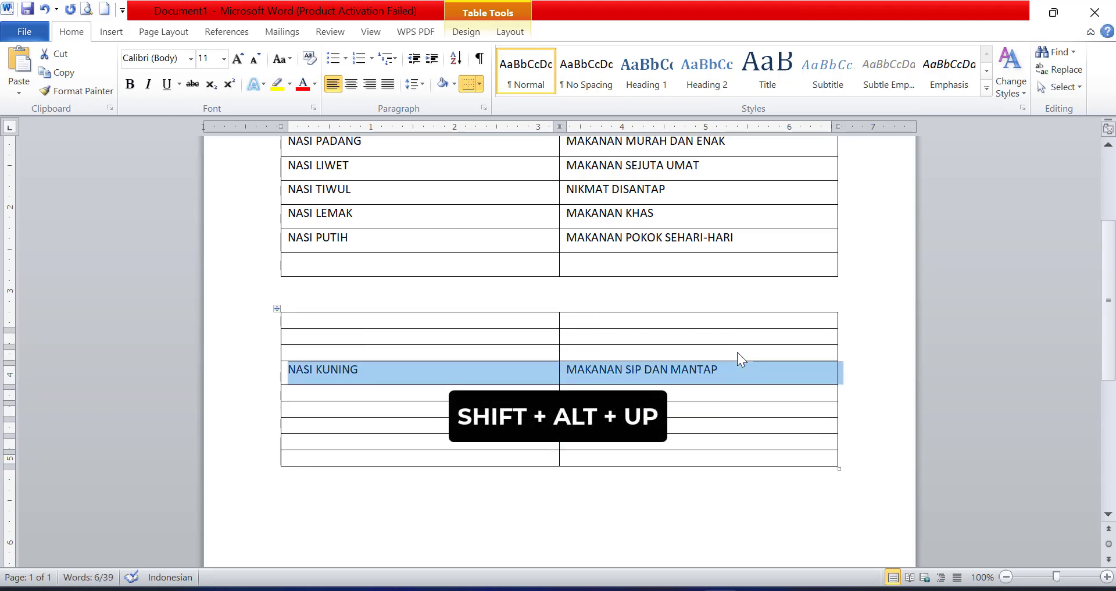
scroll(737, 351, "up", 1)
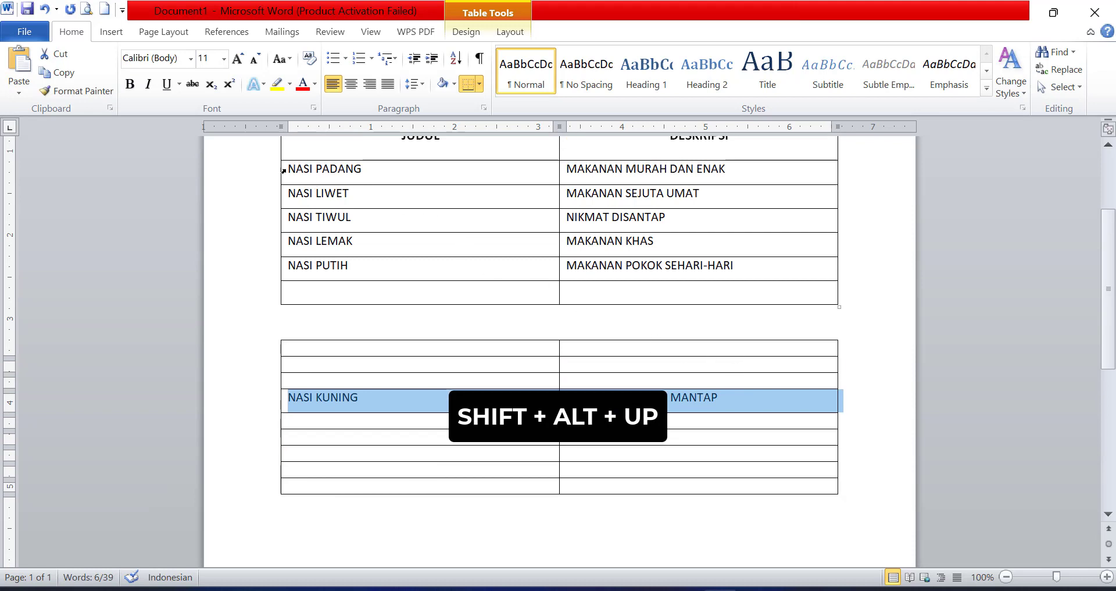
left_click_drag(285, 171, 723, 176)
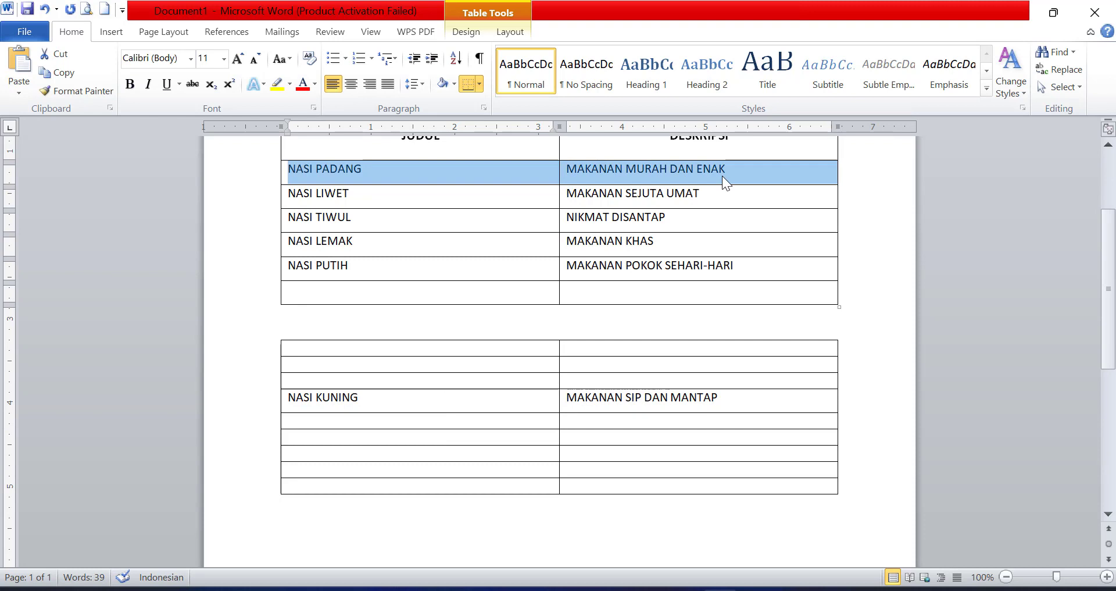
Move NASI PADANG, then NASI TIWUL, into the lower table, with NASI TIWUL directly above NASI PADANG.
key("shift+alt+Down")
key("shift+alt+Down")
key("shift+alt+Down")
key("shift+alt+Down")
key("shift+alt+Down")
key("shift+alt+Down")
key("shift+alt+Down")
key("shift+alt+Down")
key("shift+alt+Down")
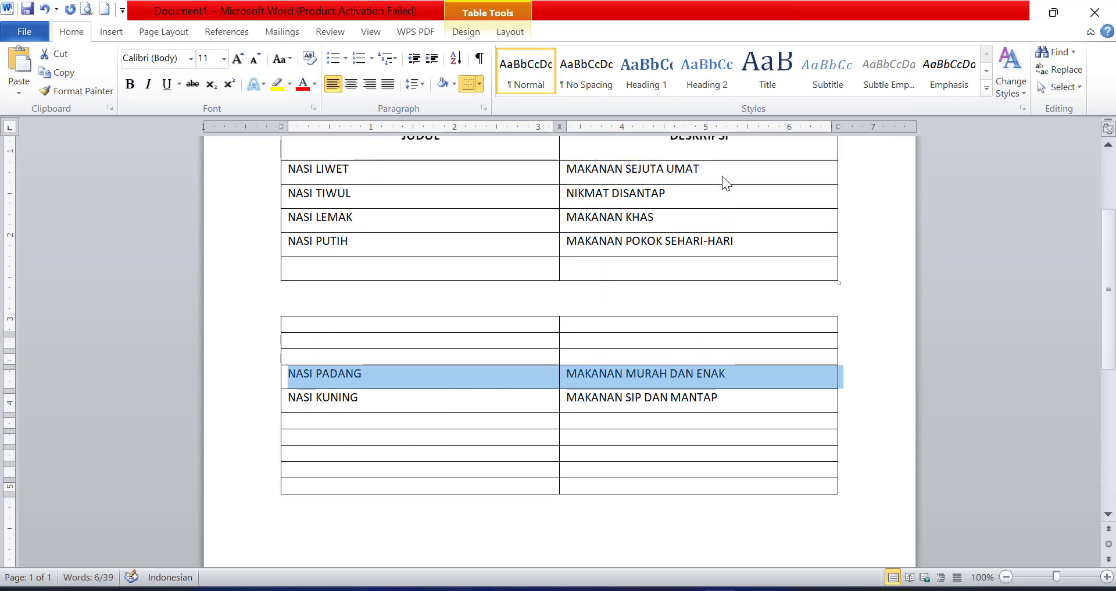
scroll(722, 176, "up", 1)
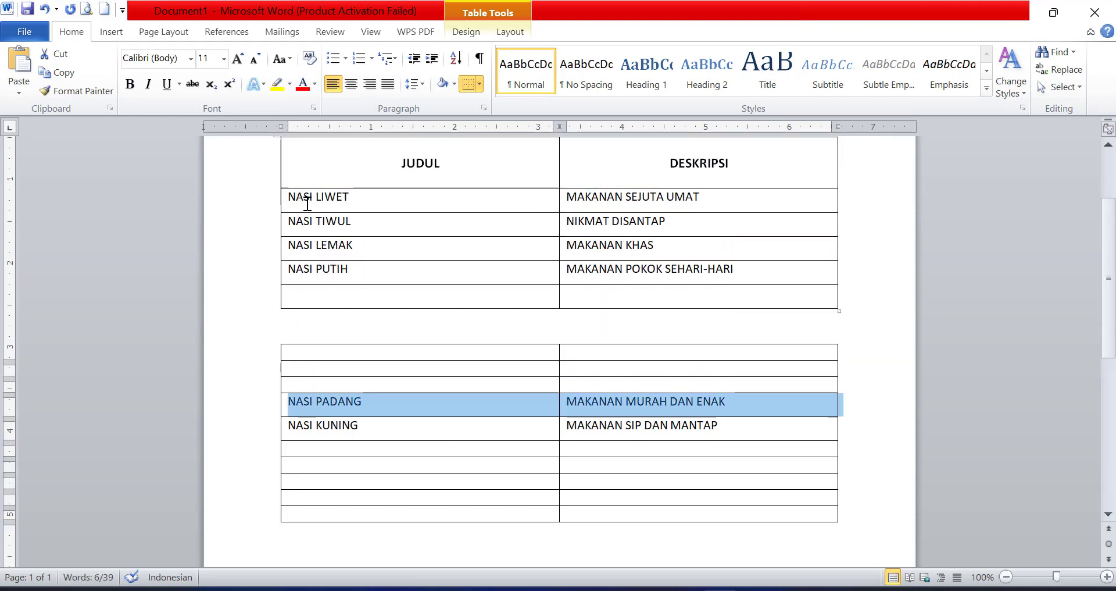
left_click_drag(290, 223, 669, 226)
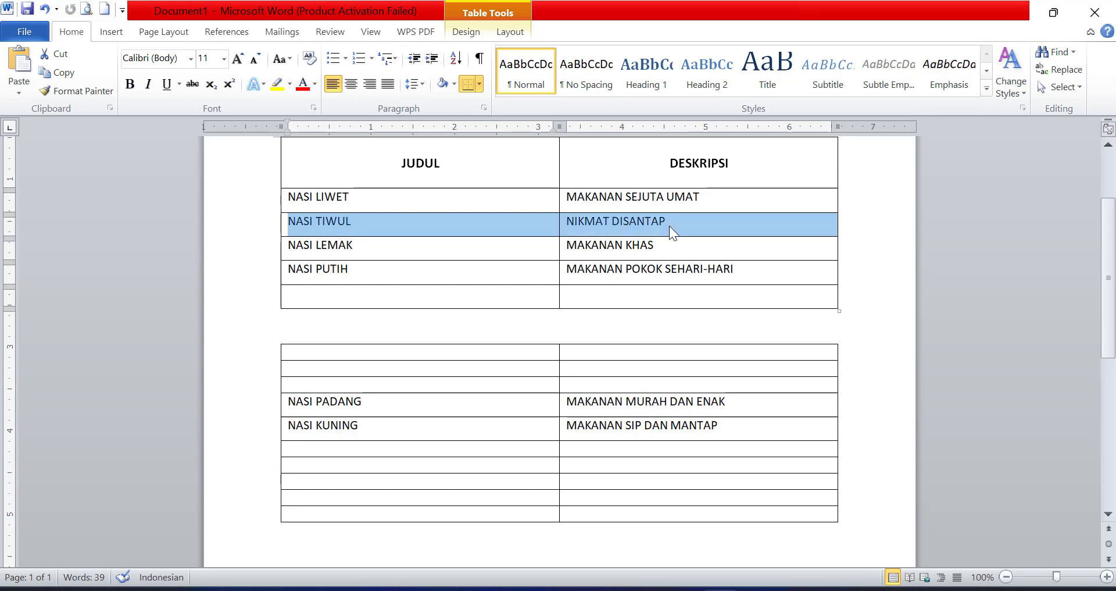
key("alt+shift+Down")
key("alt+shift+Down")
key("alt+shift+Down")
key("alt+shift+Down")
key("alt+shift+Down")
key("alt+shift+Down")
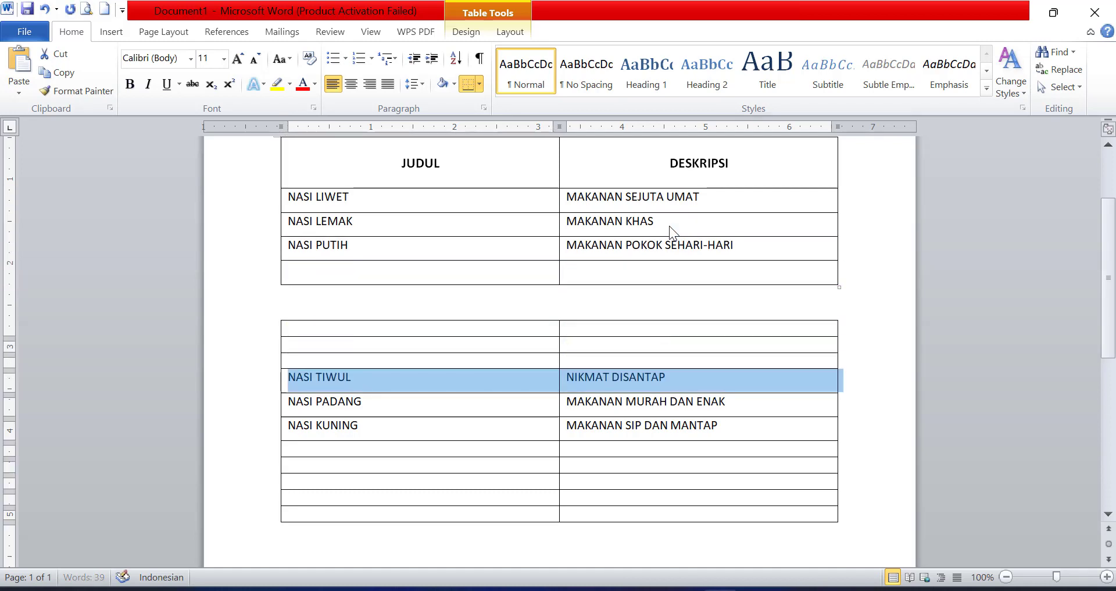
key("alt+shift+Down")
key("alt+shift+Up")
key("alt+shift+Up")
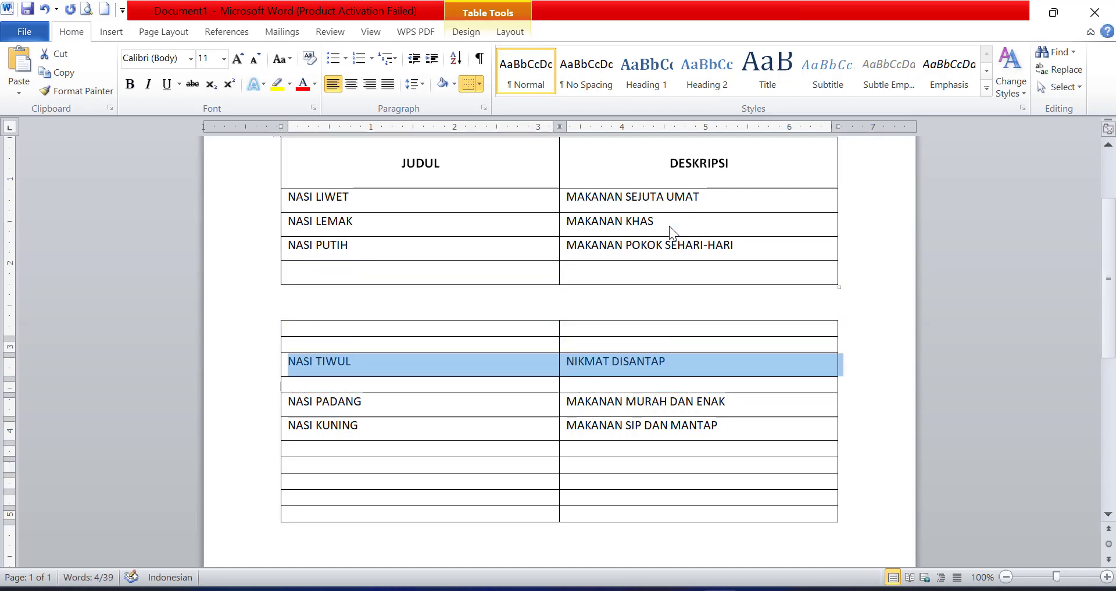
key("alt+shift+Down")
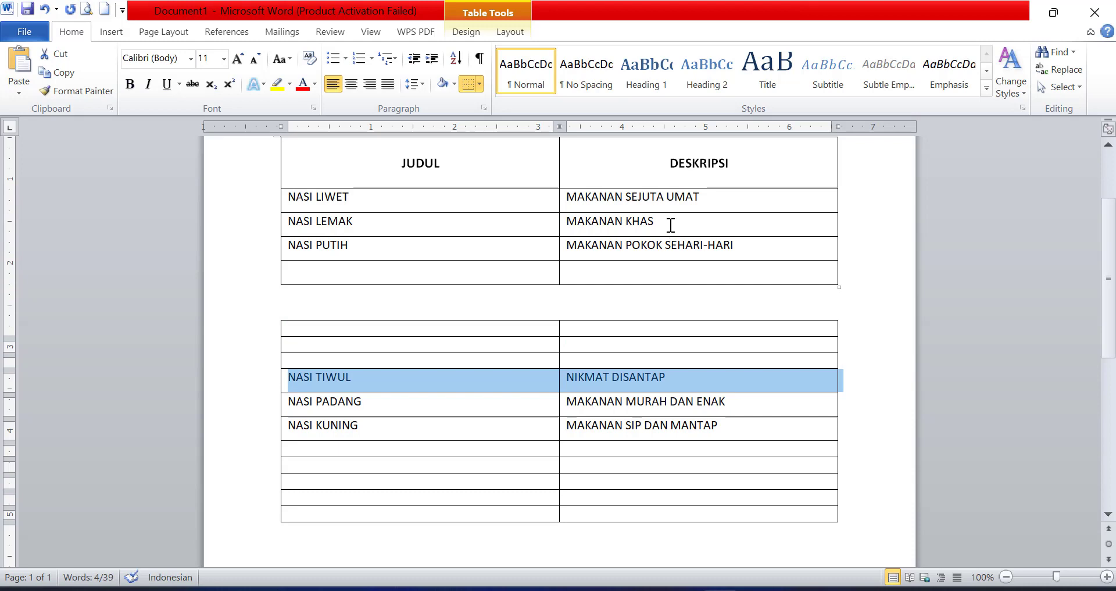
left_click(705, 494)
scroll(705, 495, "up", 1)
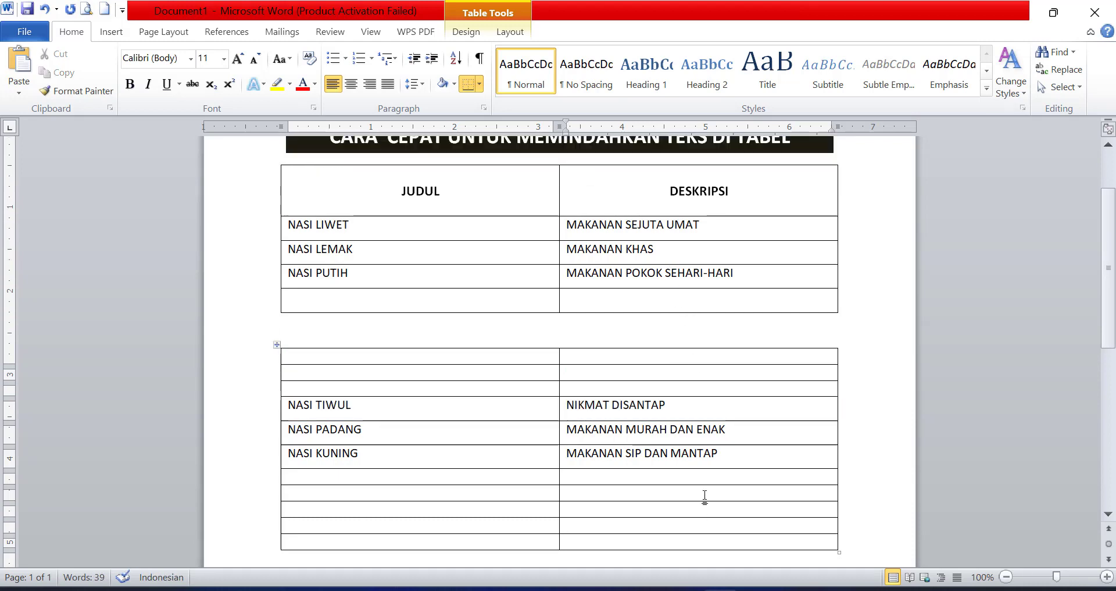